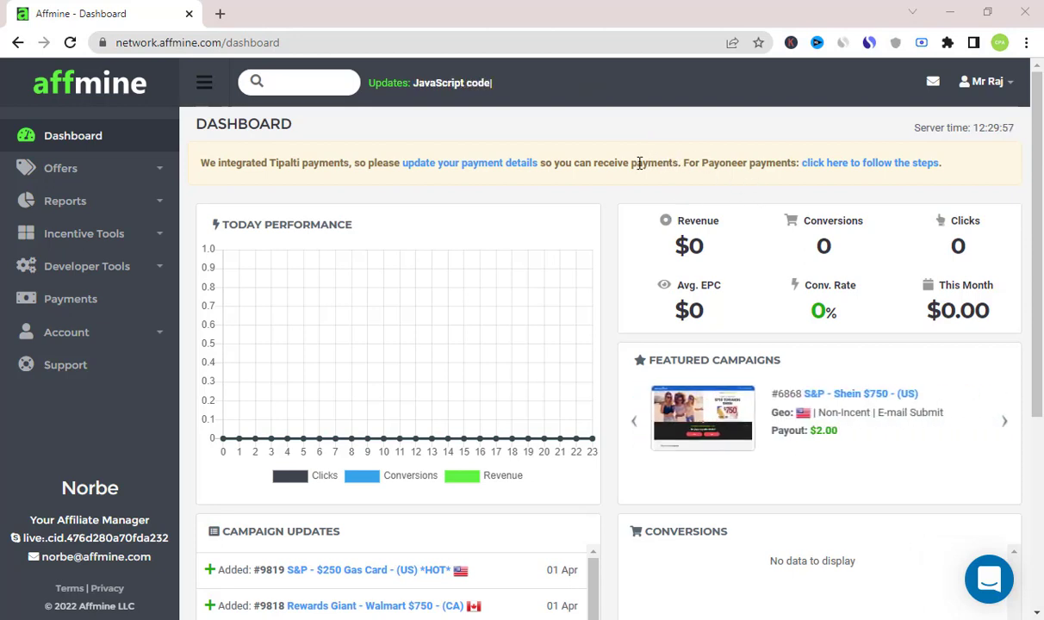
Step: Read the dashboard's payment notice and review the payment details, tax form notes and payment settings on the Payments page
left_click_drag(632, 163, 726, 166)
left_click(749, 161)
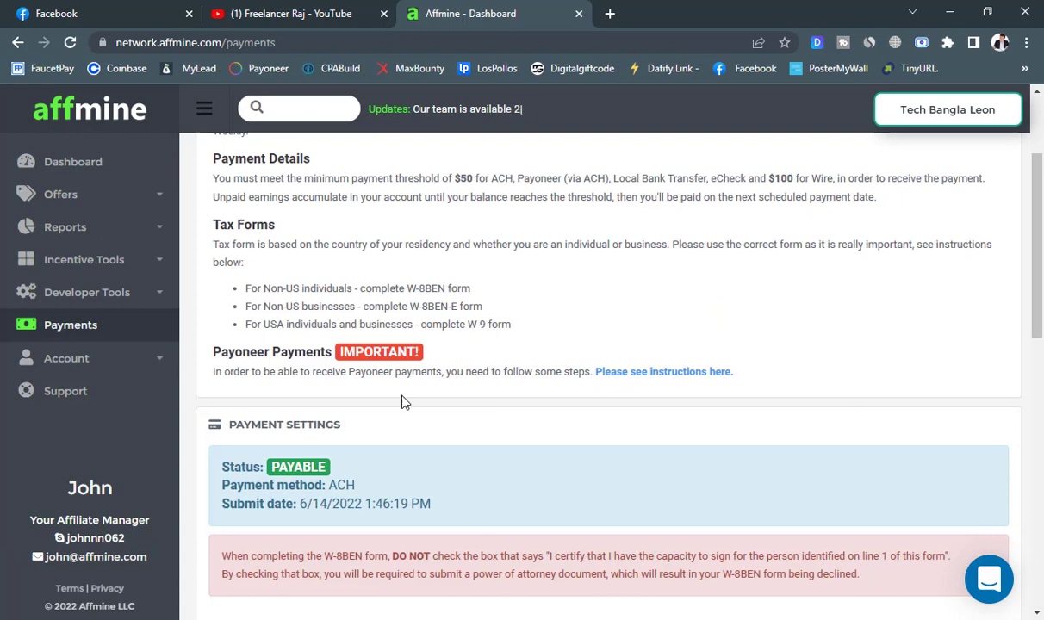
scroll(403, 402, "down", 1)
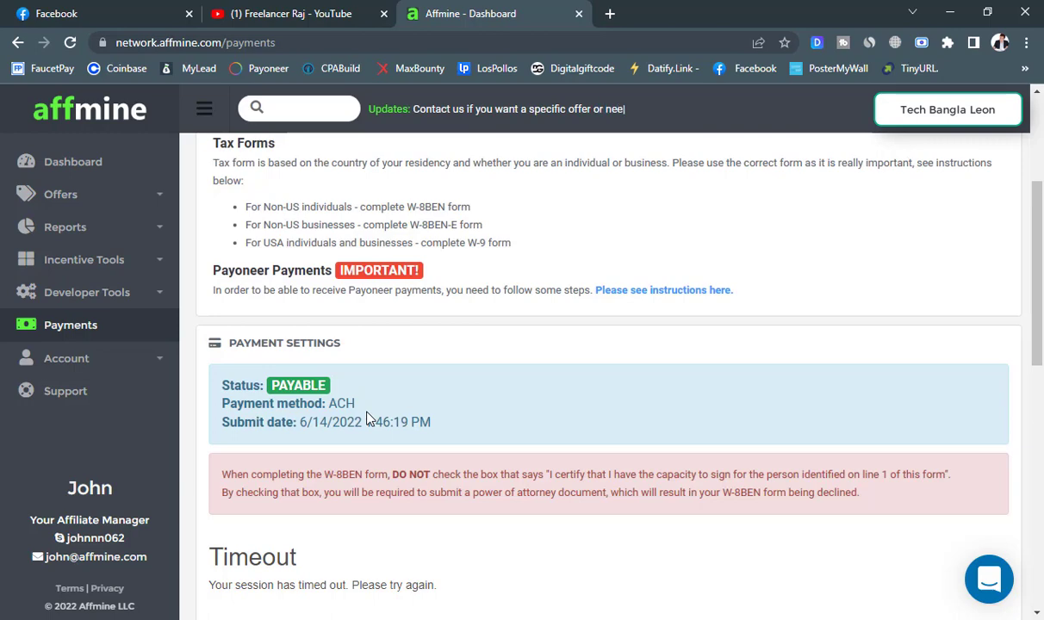
Step: Switch to YouTube and view the open channel's home page
left_click(272, 14)
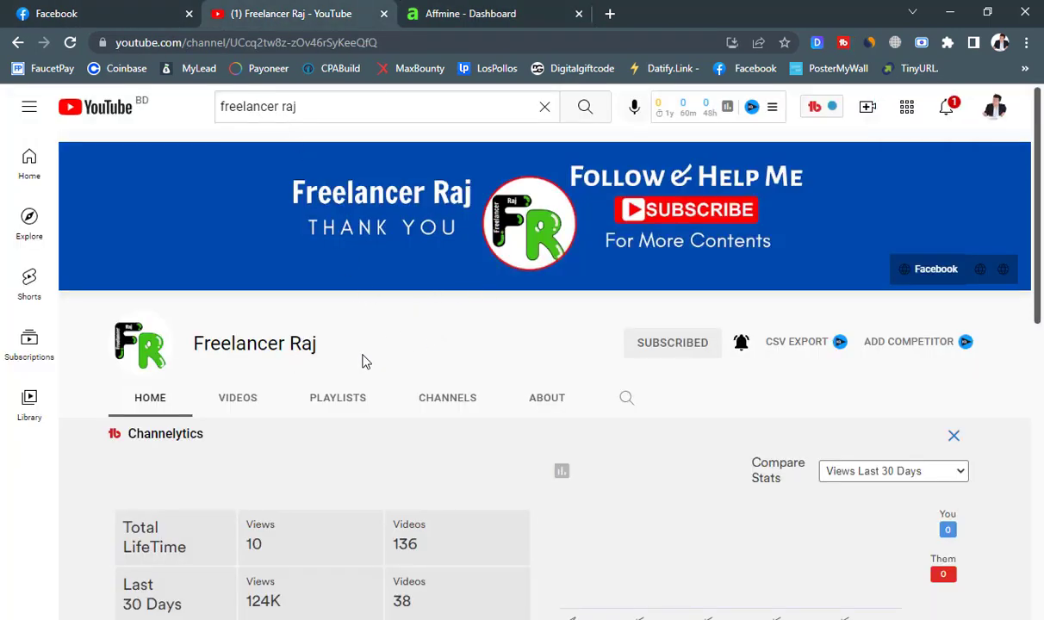
scroll(383, 267, "down", 1)
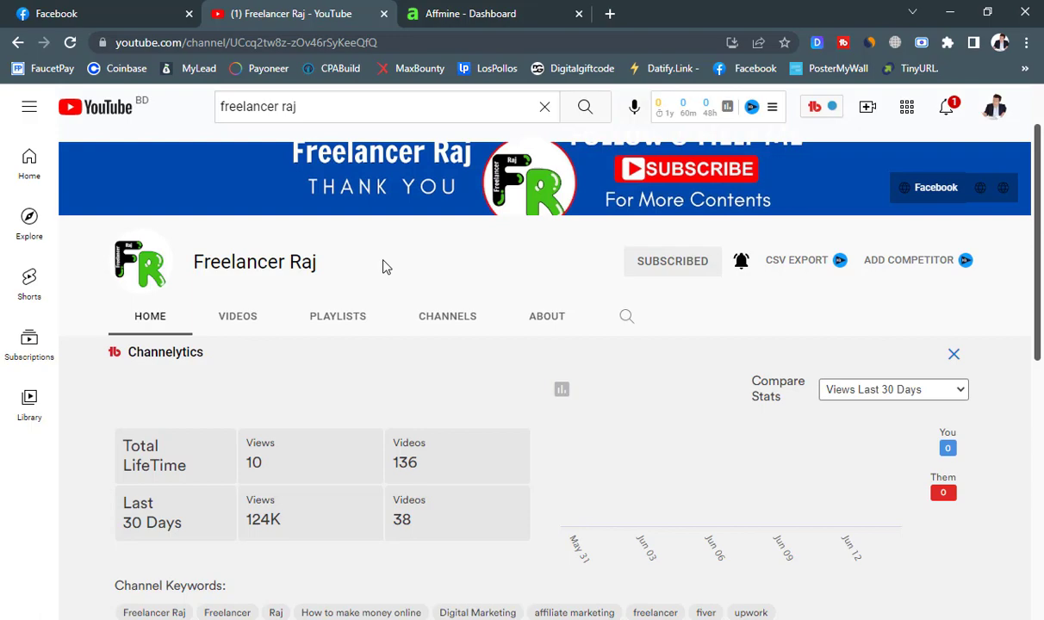
Step: Return to the Affmine dashboard and open the notice's Payoneer payment steps link in a new tab
key("alt+Tab")
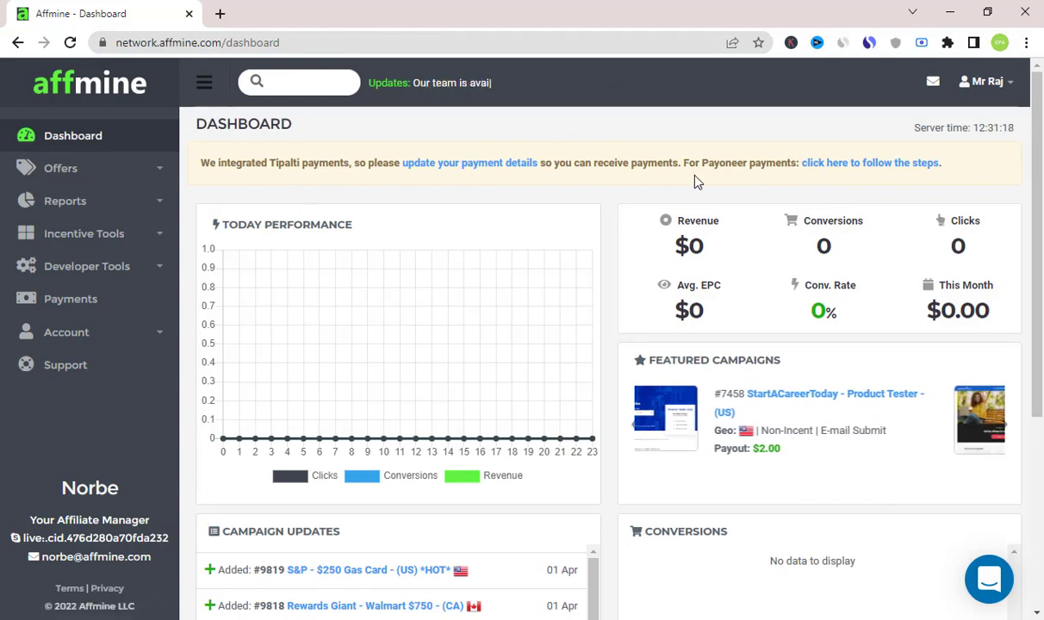
right_click(859, 169)
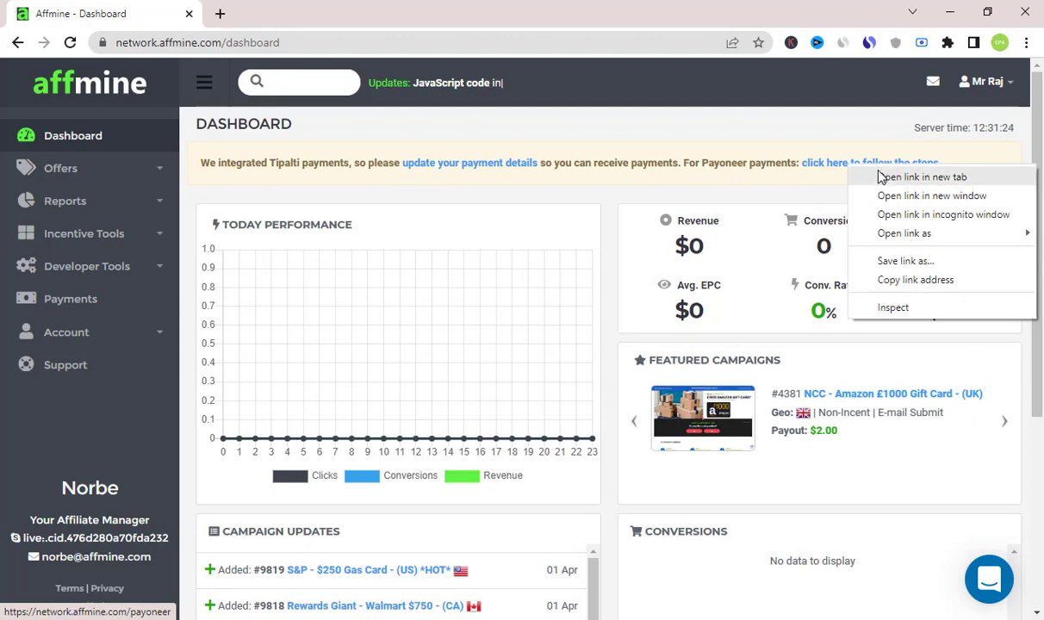
left_click(895, 177)
left_click(327, 10)
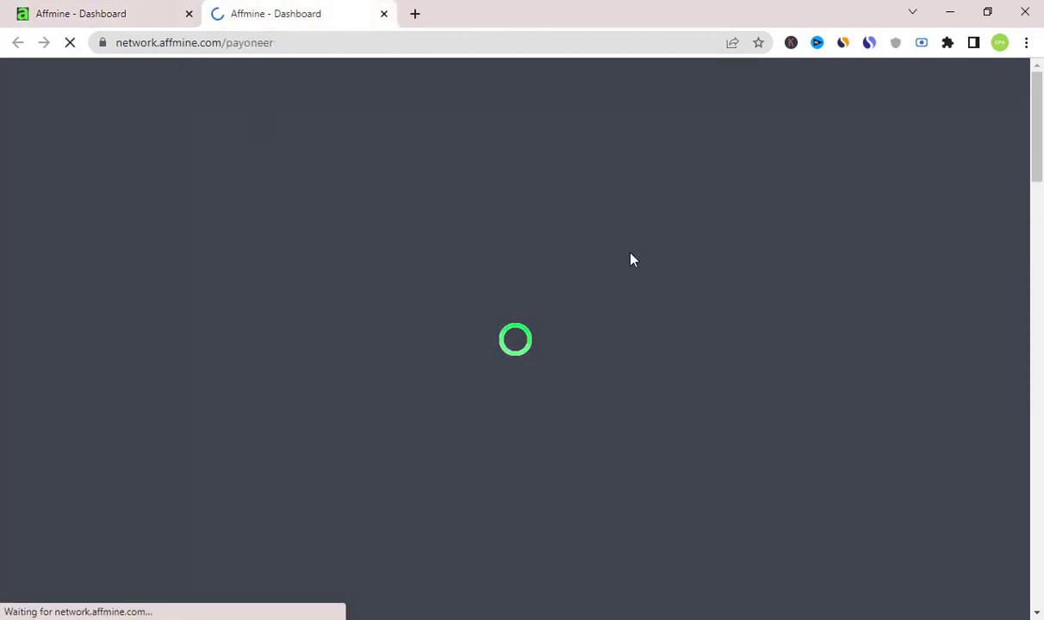
Step: Read Step 3 of the Payoneer instructions on the address form and being paid in a different country
scroll(631, 256, "down", 3)
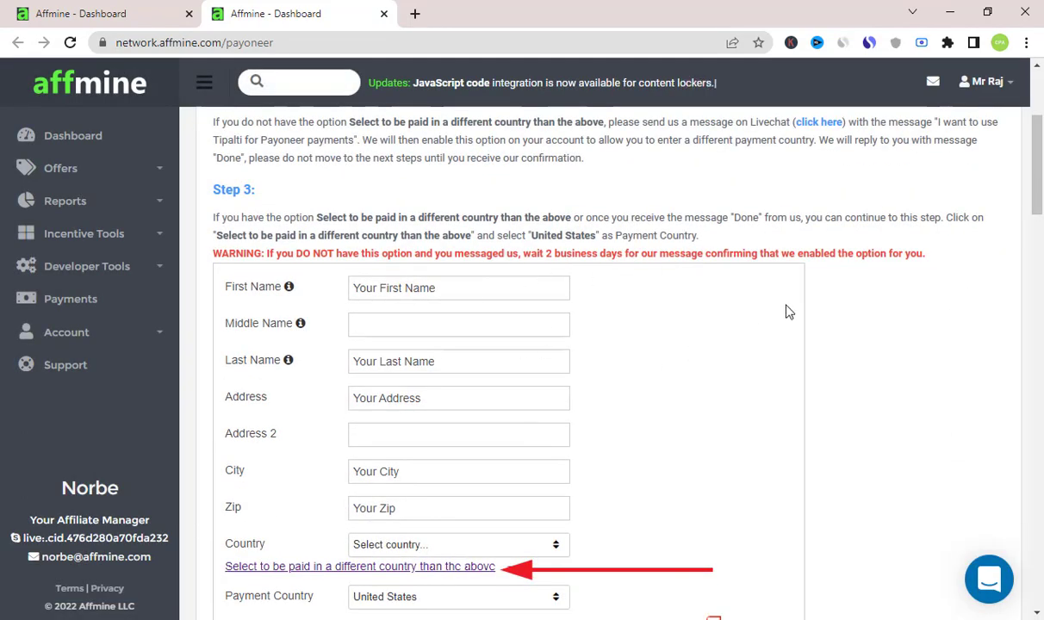
scroll(754, 352, "down", 2)
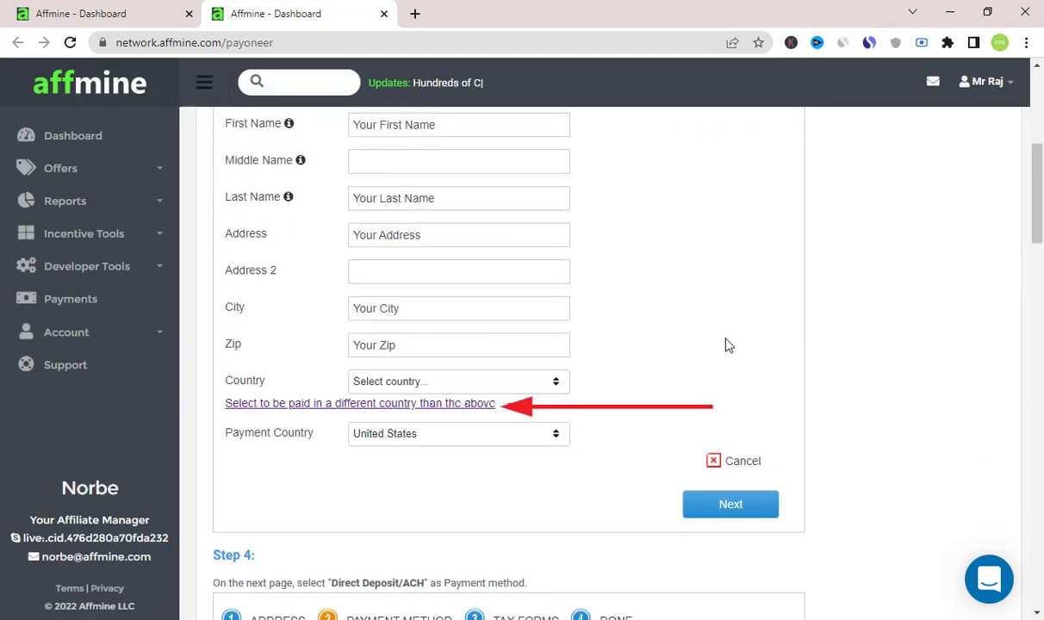
scroll(723, 343, "up", 2)
scroll(723, 342, "down", 1)
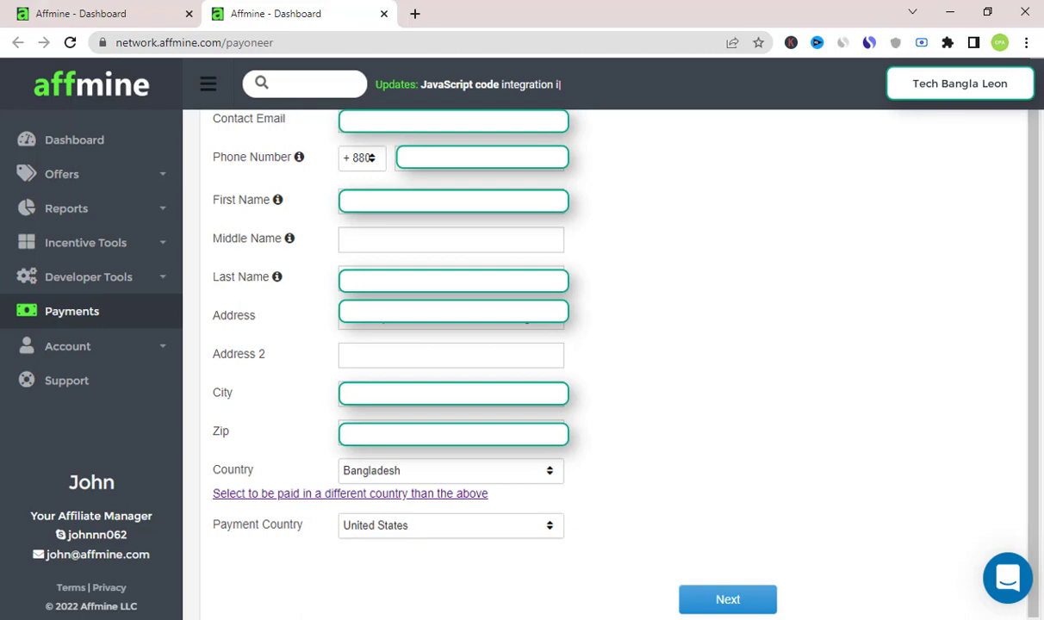
Step: Open the payment details page from the dashboard notice and examine the payment settings status and address form fields
left_click(138, 11)
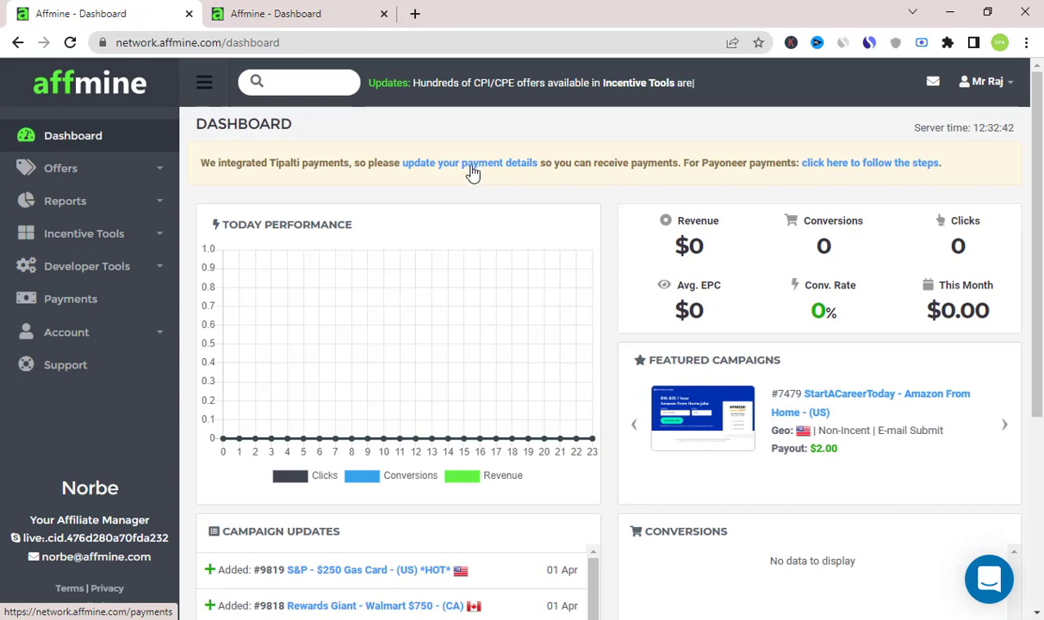
left_click(473, 164)
scroll(475, 281, "down", 3)
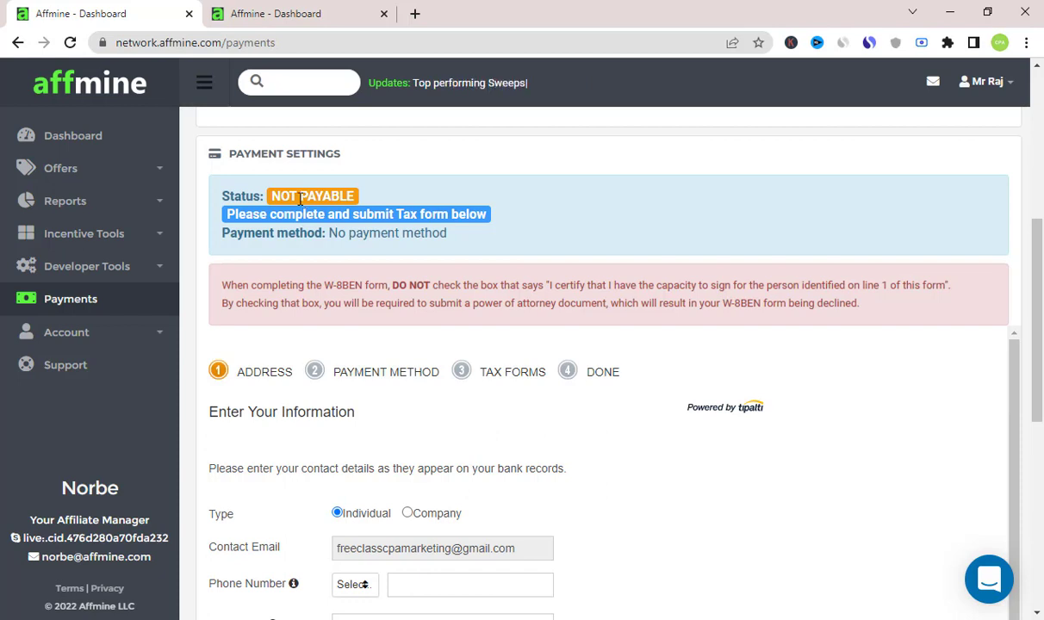
scroll(370, 217, "down", 3)
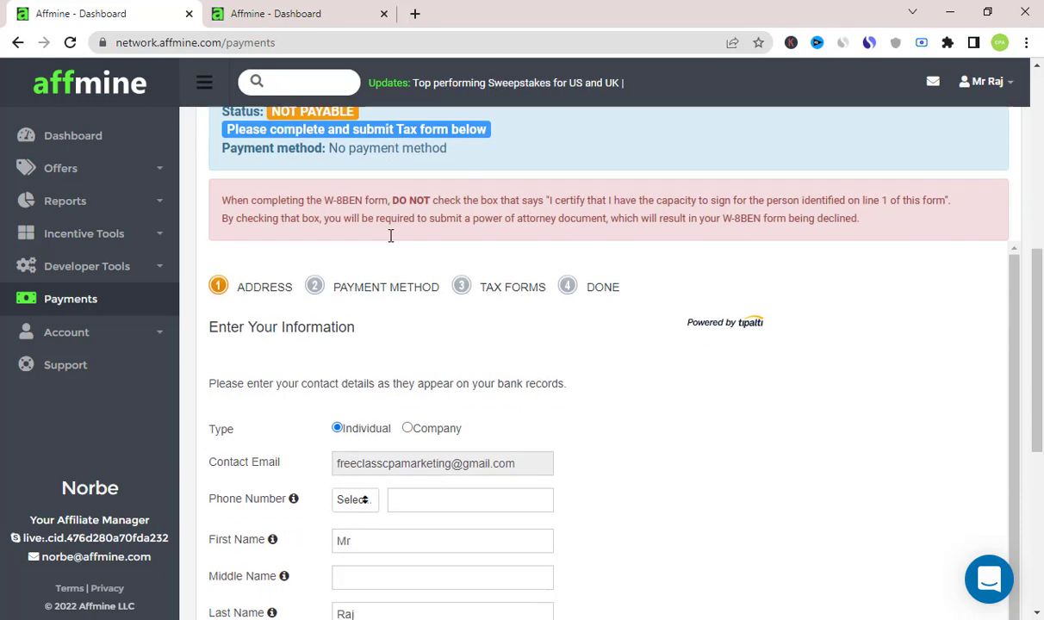
scroll(399, 347, "down", 2)
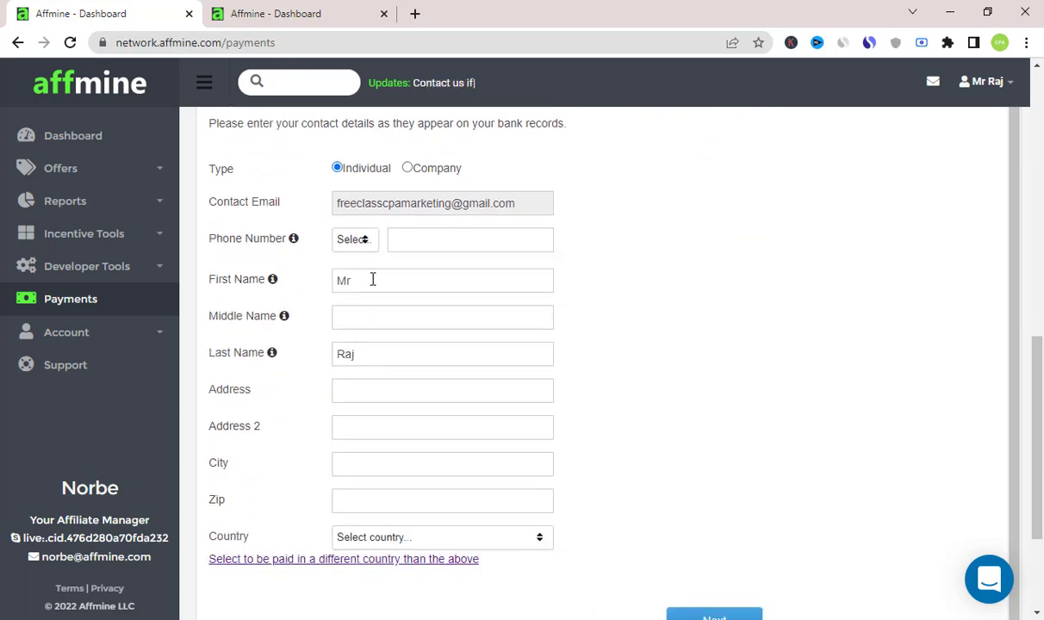
left_click_drag(374, 279, 318, 280)
left_click(697, 275)
Step: Return to the Payoneer instructions and read Step 4 on choosing Direct Deposit/ACH as the payment method
key("ctrl+Tab")
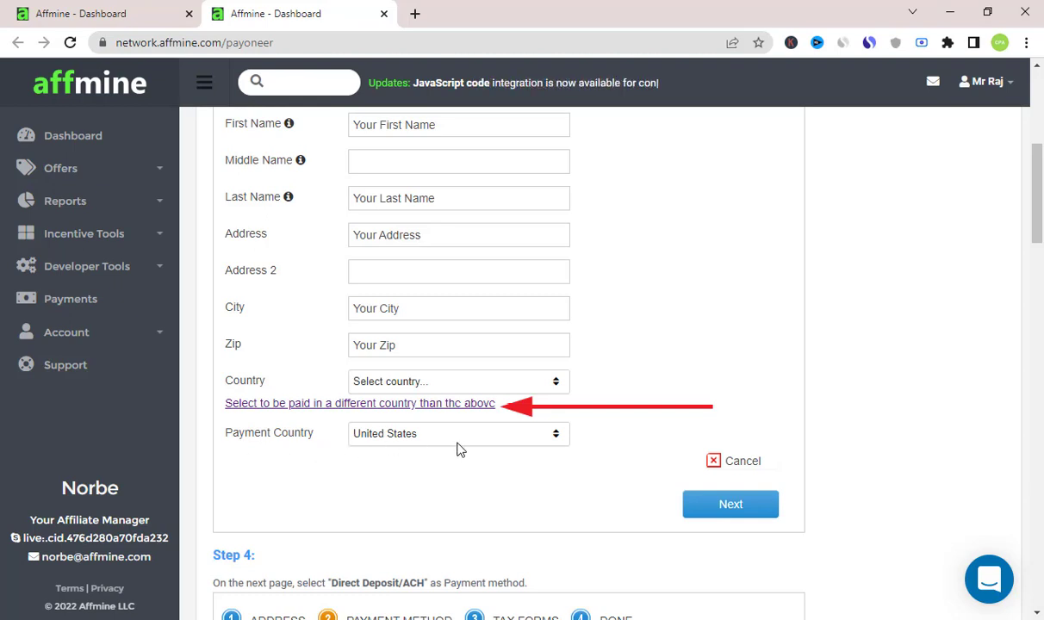
scroll(617, 368, "down", 2)
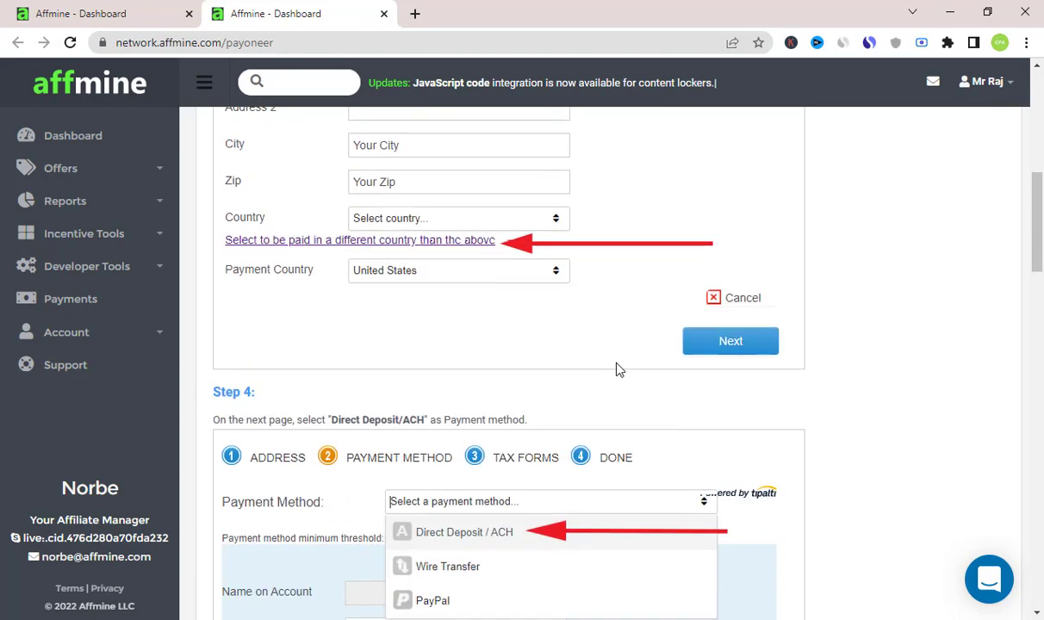
scroll(682, 356, "down", 1)
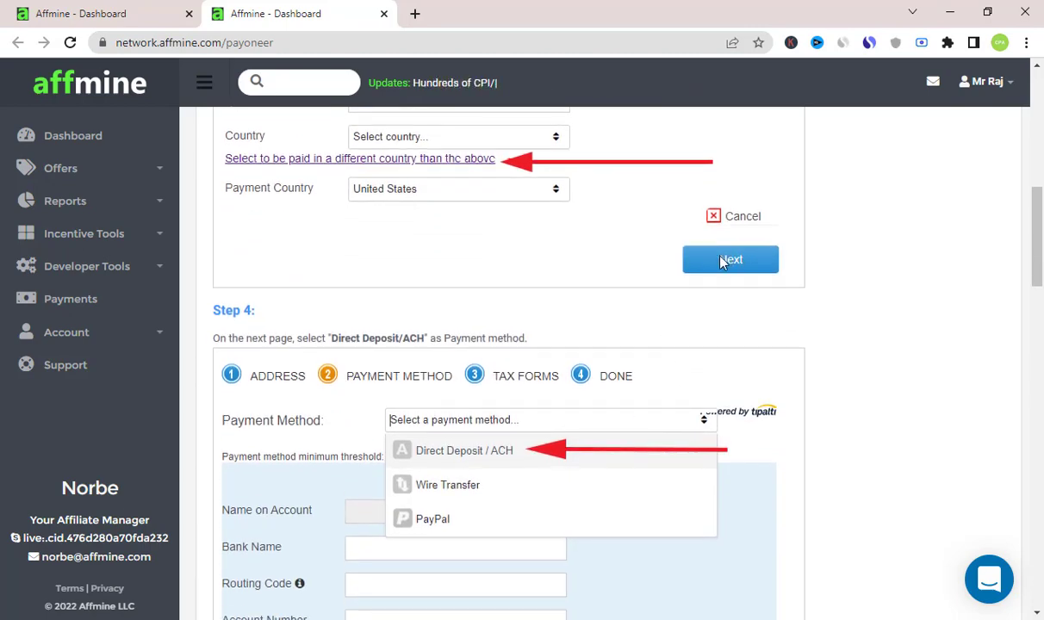
scroll(722, 262, "down", 1)
scroll(723, 284, "down", 1)
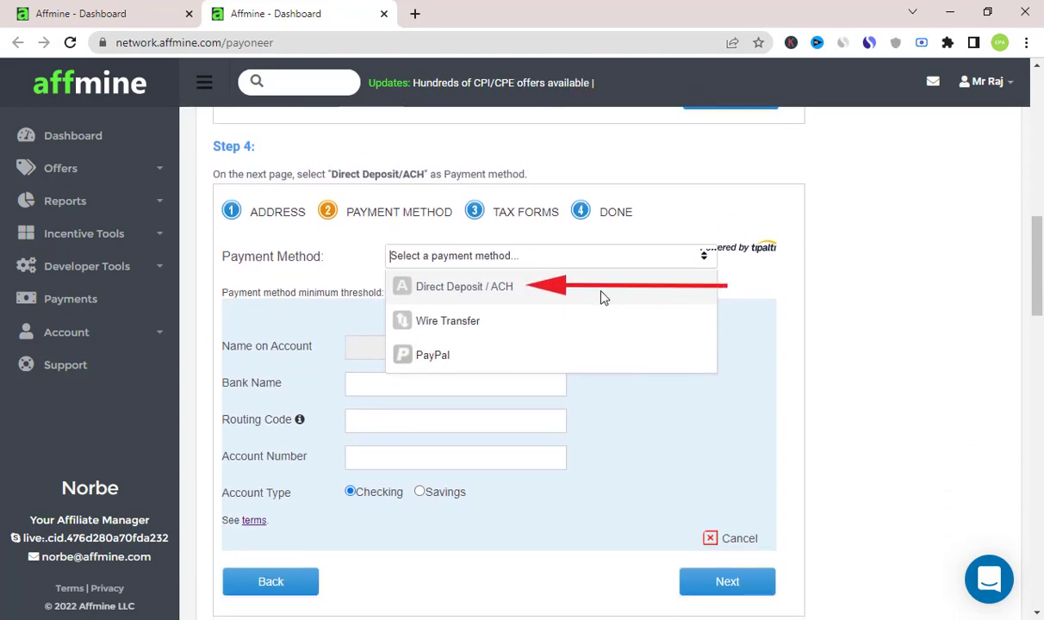
scroll(603, 297, "down", 1)
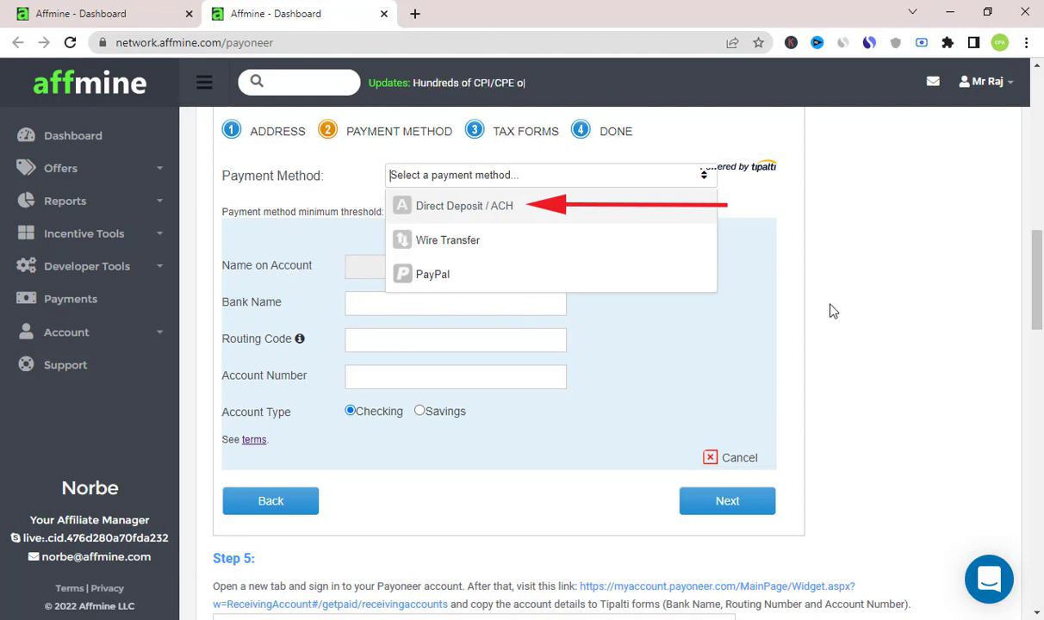
Step: Read Step 5 on the Payoneer receiving account and check the Step 4 form that takes its details
scroll(699, 321, "down", 2)
scroll(699, 320, "down", 2)
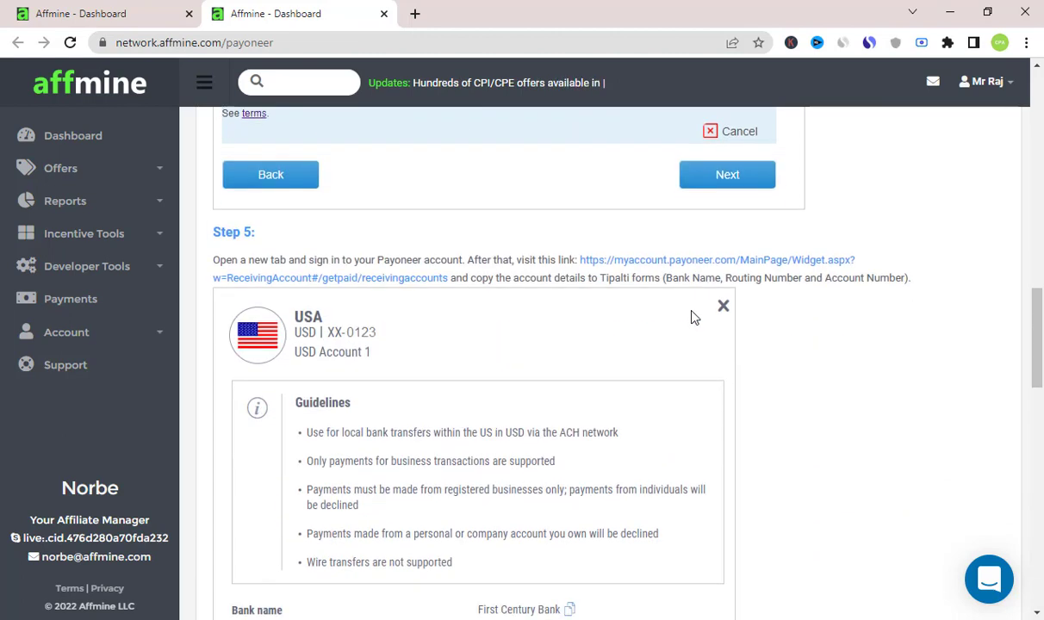
scroll(548, 317, "down", 1)
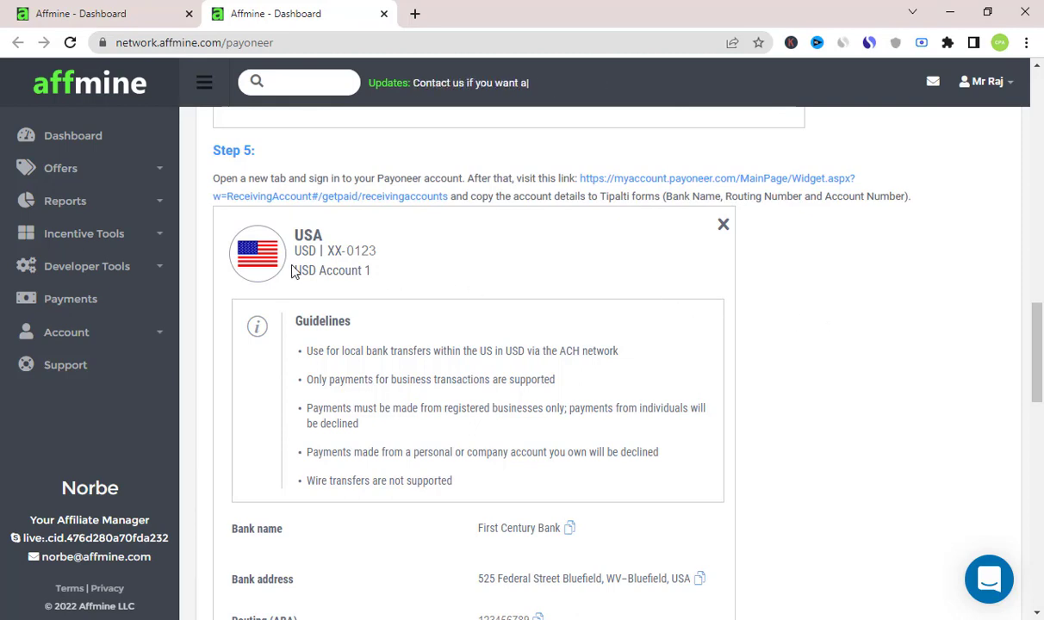
scroll(930, 310, "up", 4)
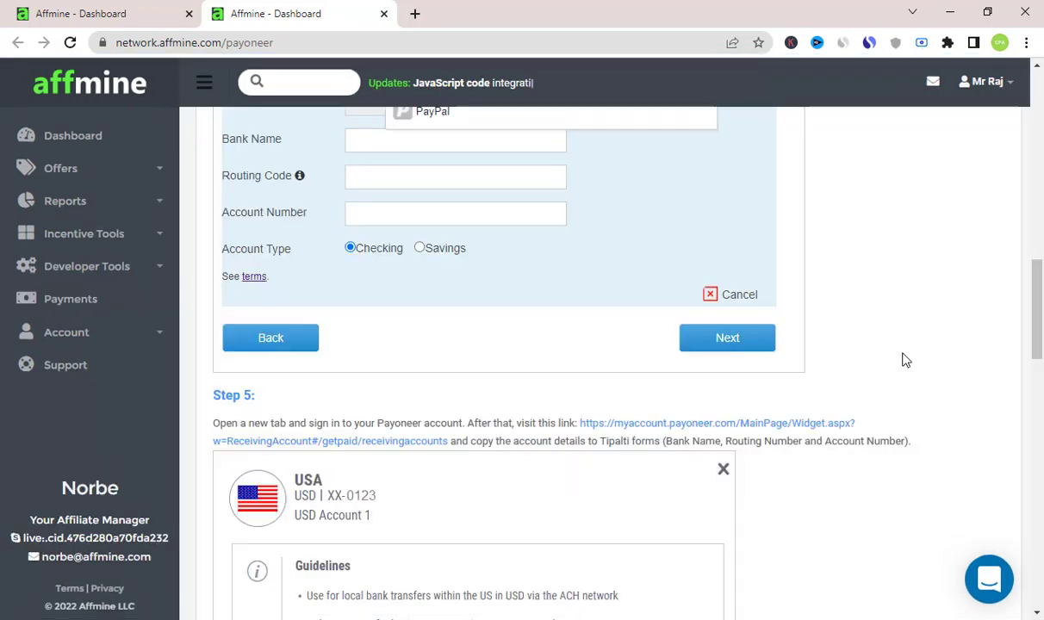
scroll(904, 359, "up", 1)
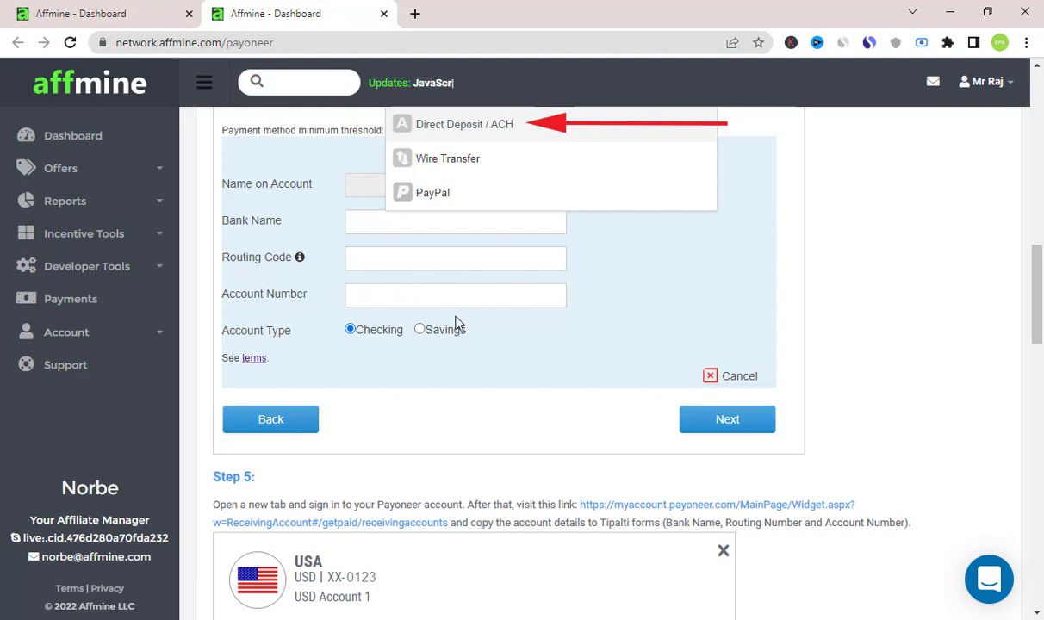
Step: Examine the sample USA receiving account in Step 5, including its guidelines, bank name, routing, account number and account type
scroll(368, 338, "down", 3)
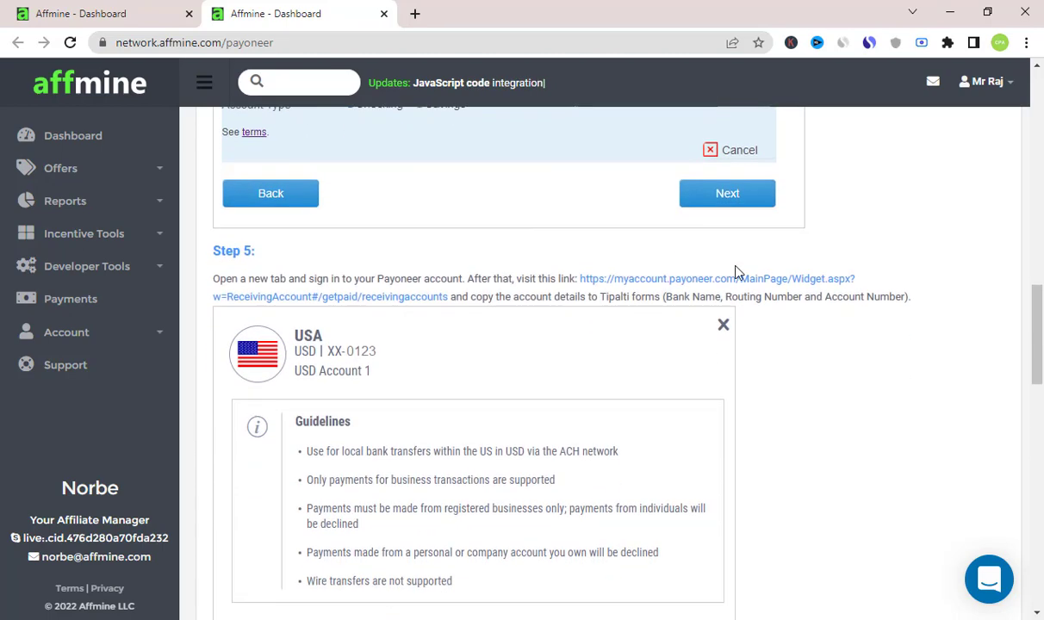
scroll(730, 274, "down", 5)
scroll(749, 235, "up", 3)
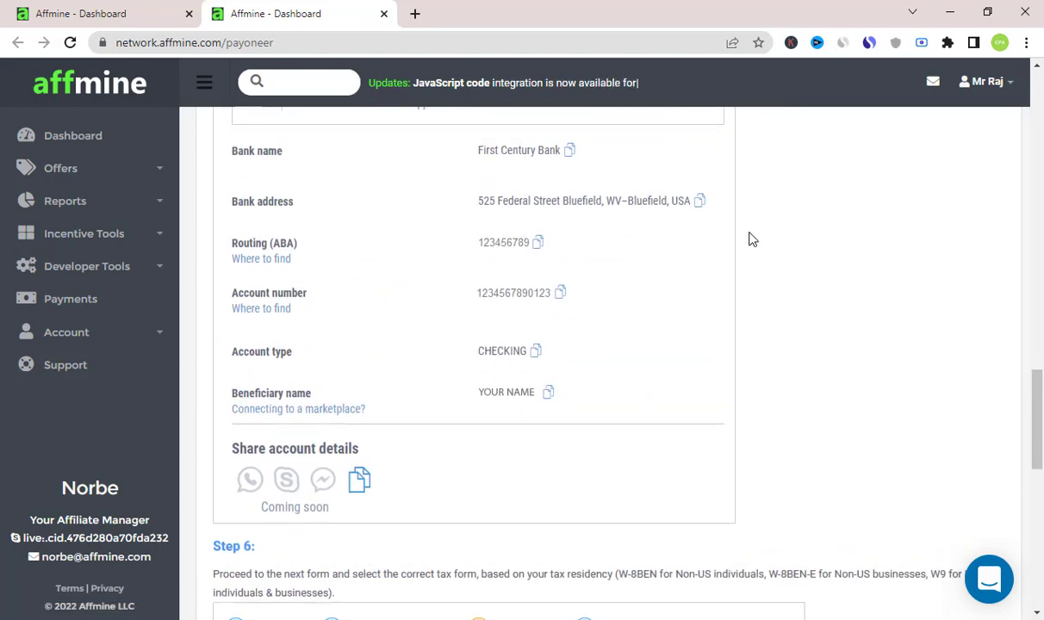
scroll(712, 237, "down", 1)
scroll(512, 235, "up", 3)
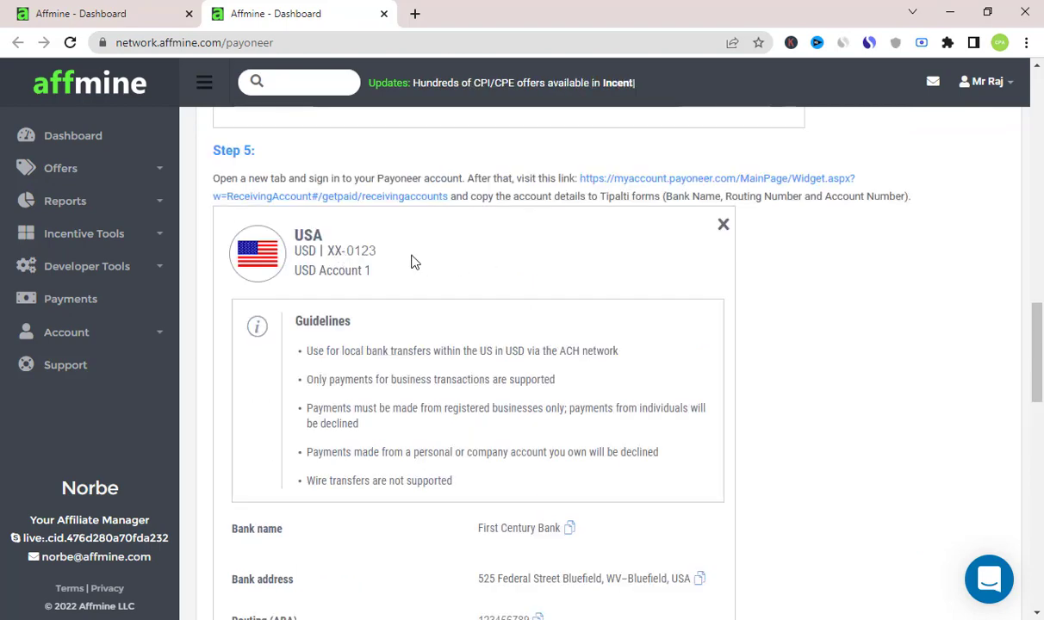
scroll(471, 284, "down", 2)
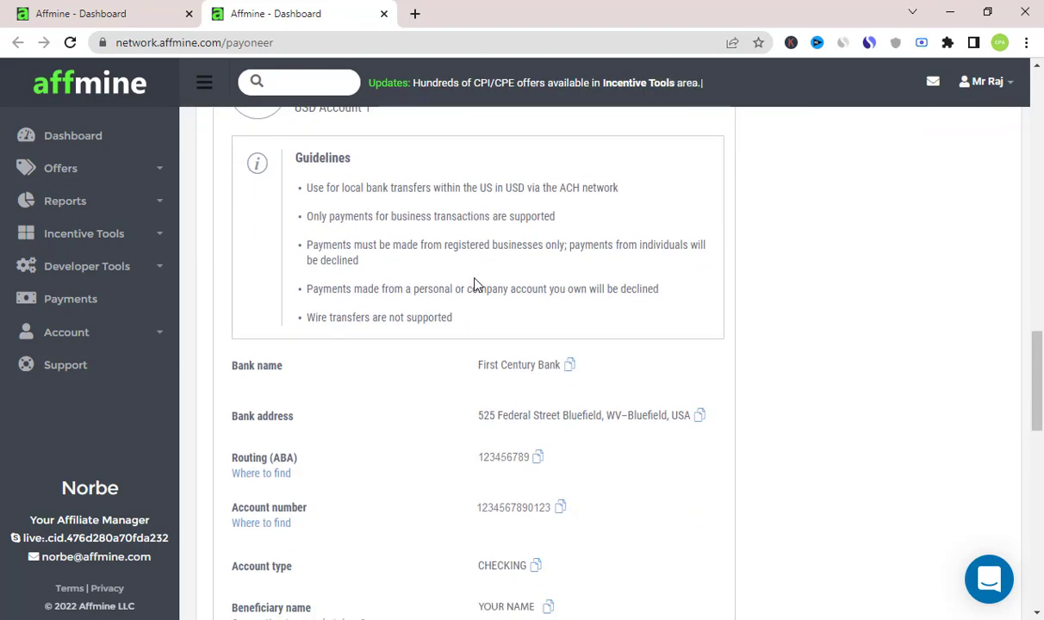
scroll(475, 284, "down", 2)
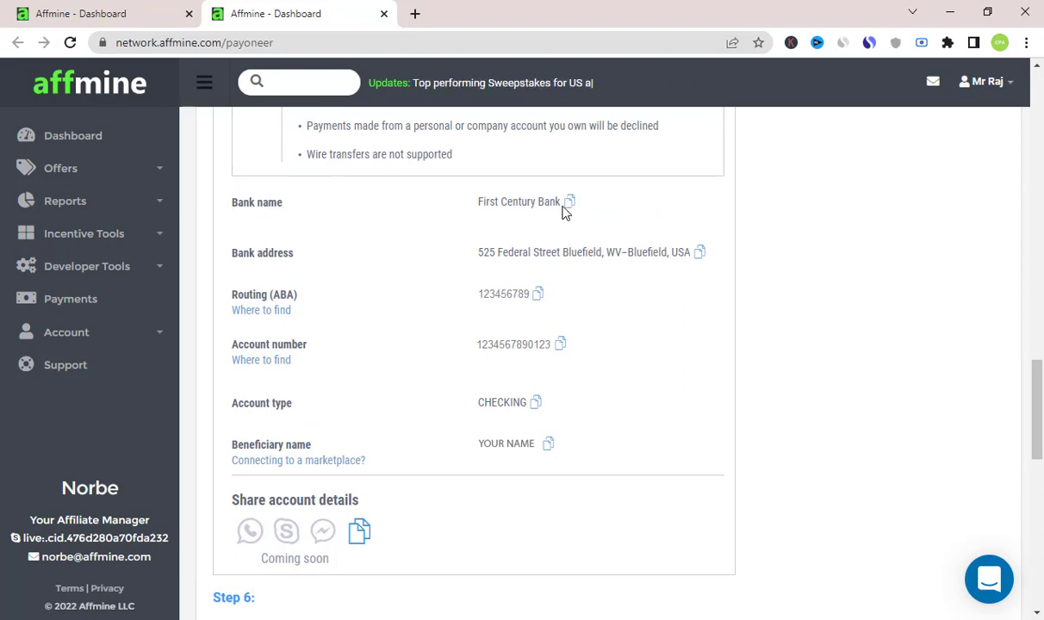
Step: Match the bank name, routing code, account number and account type fields in Step 4 with the sample account details in Step 5
scroll(501, 244, "up", 10)
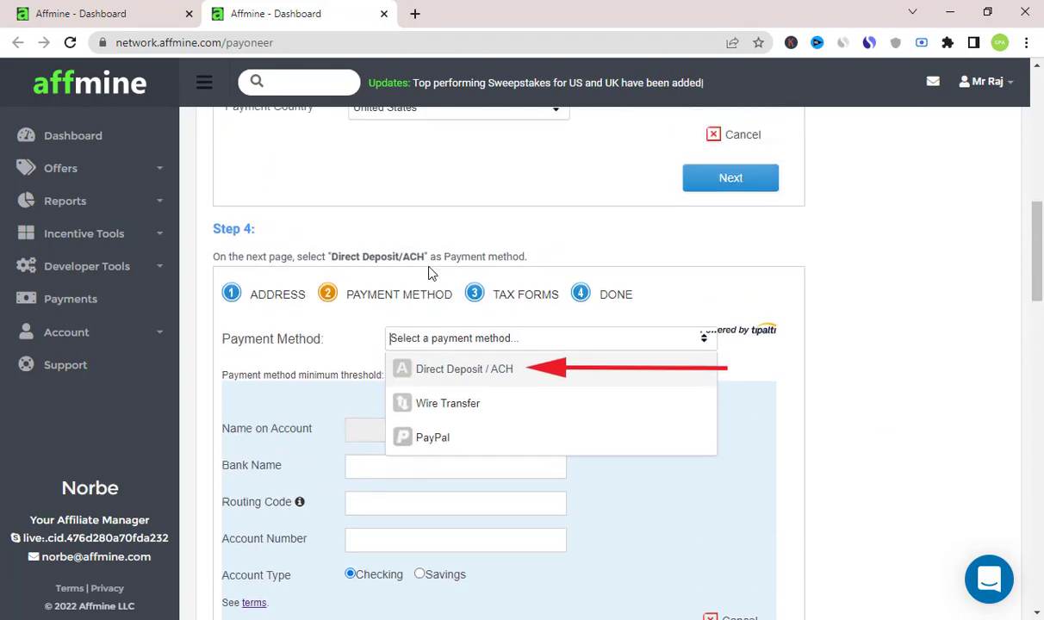
scroll(430, 272, "down", 1)
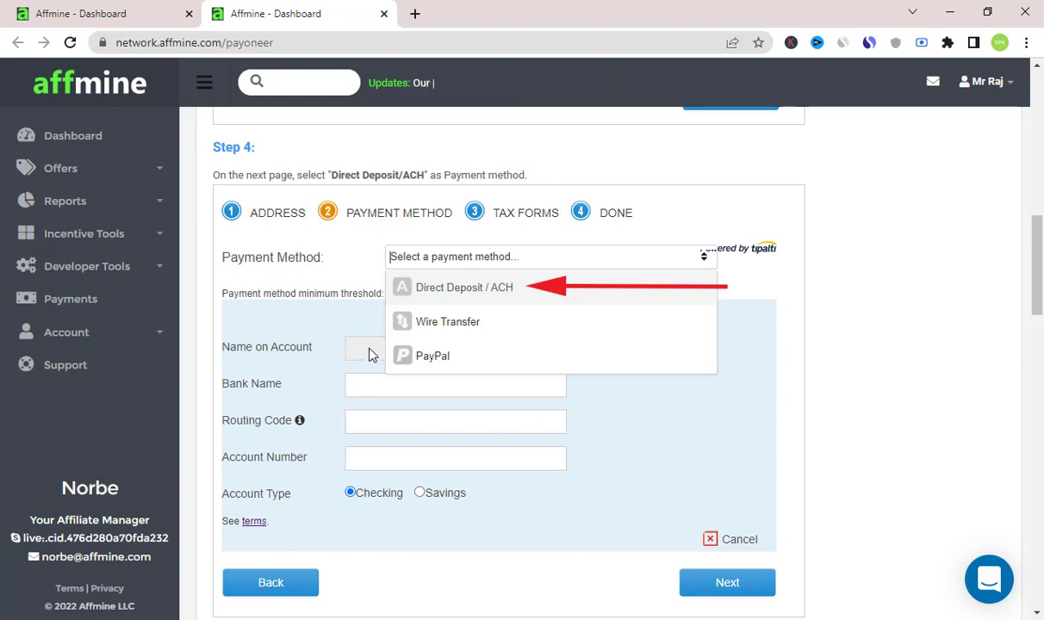
scroll(936, 310, "down", 6)
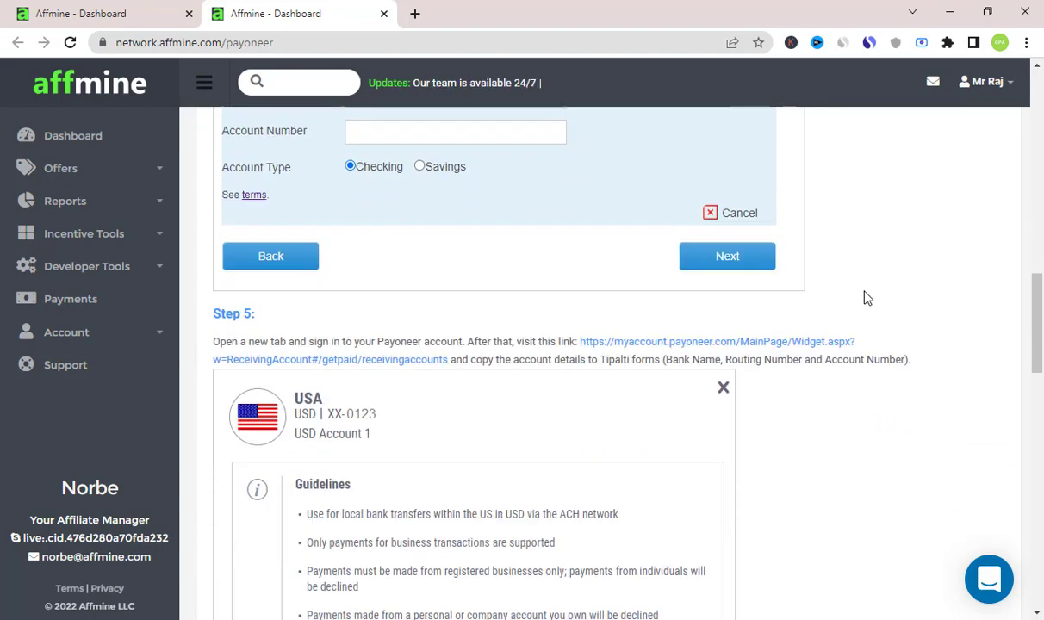
scroll(577, 303, "down", 2)
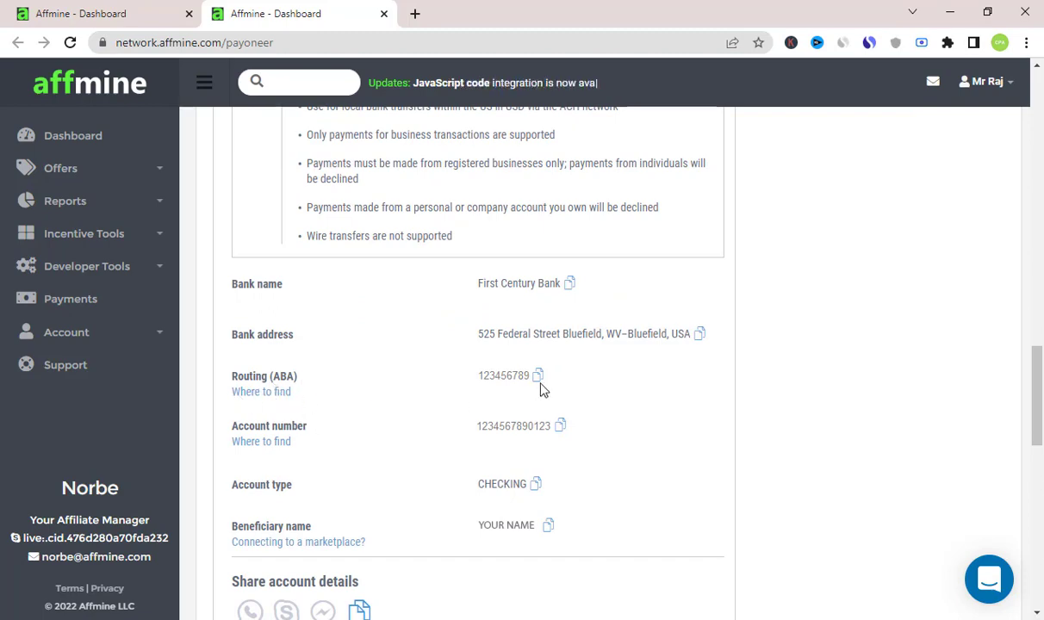
scroll(564, 380, "up", 10)
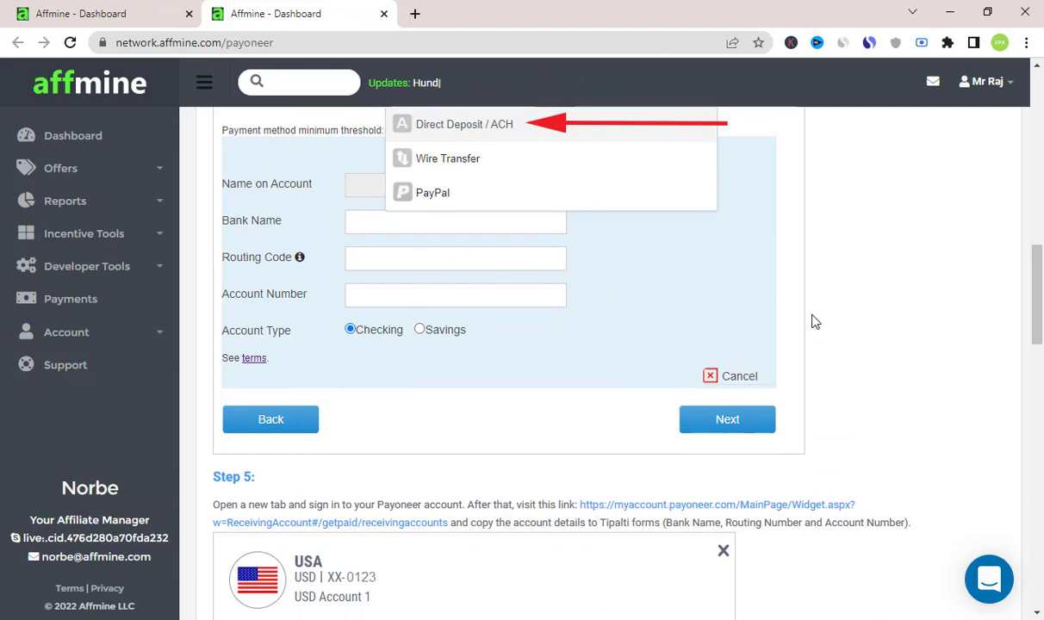
scroll(805, 323, "down", 3)
scroll(803, 330, "down", 5)
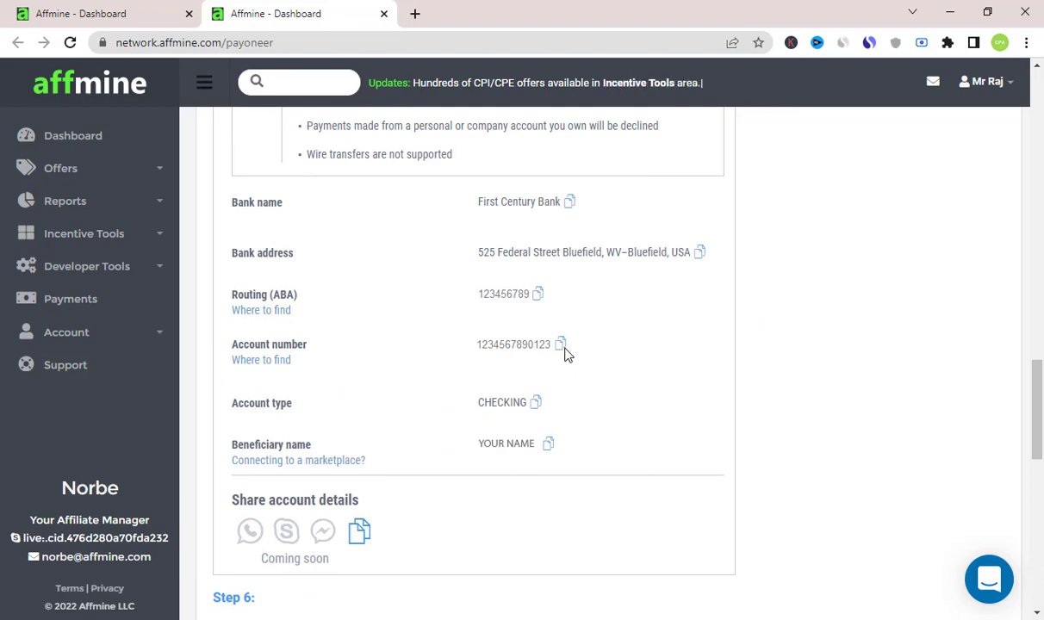
scroll(879, 343, "up", 8)
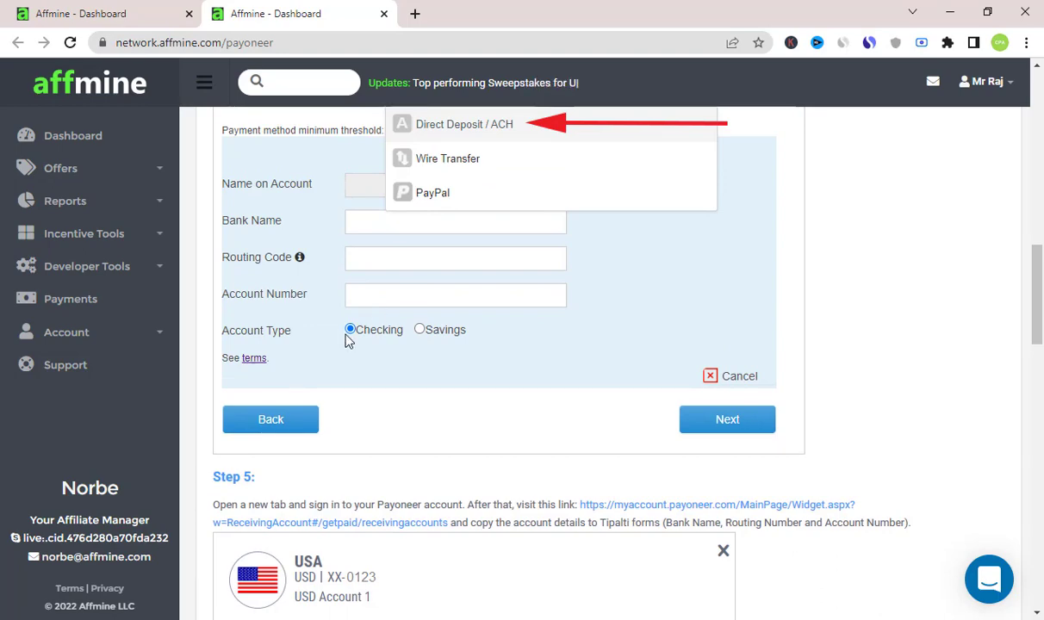
Step: Read Steps 6 to 8 of the Payoneer instructions on selecting the tax form, uploading non-US address evidence and reaching the final page
scroll(939, 258, "down", 15)
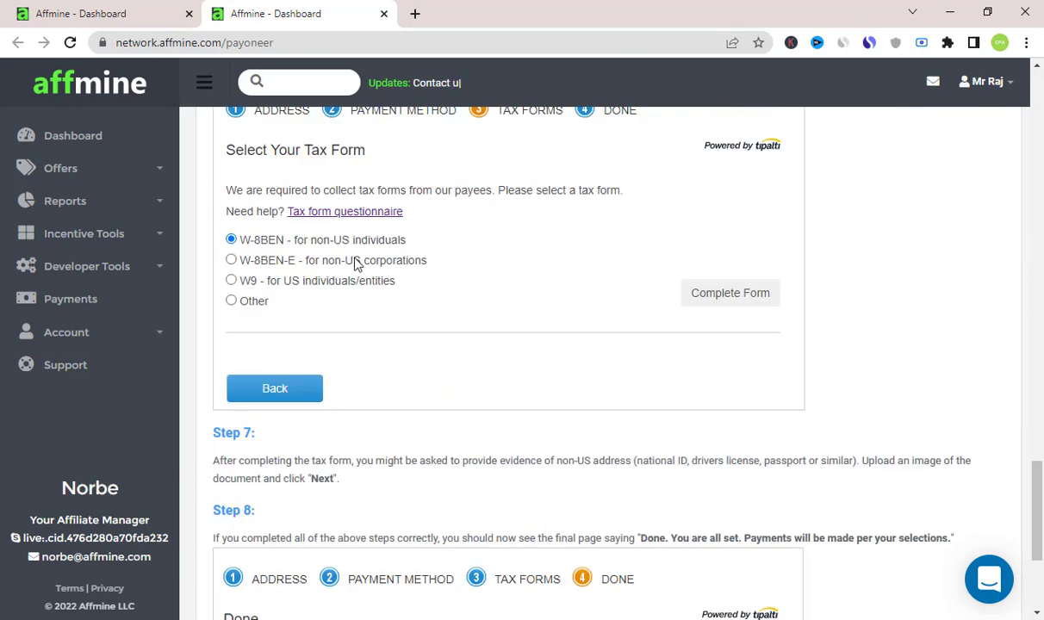
scroll(355, 264, "up", 1)
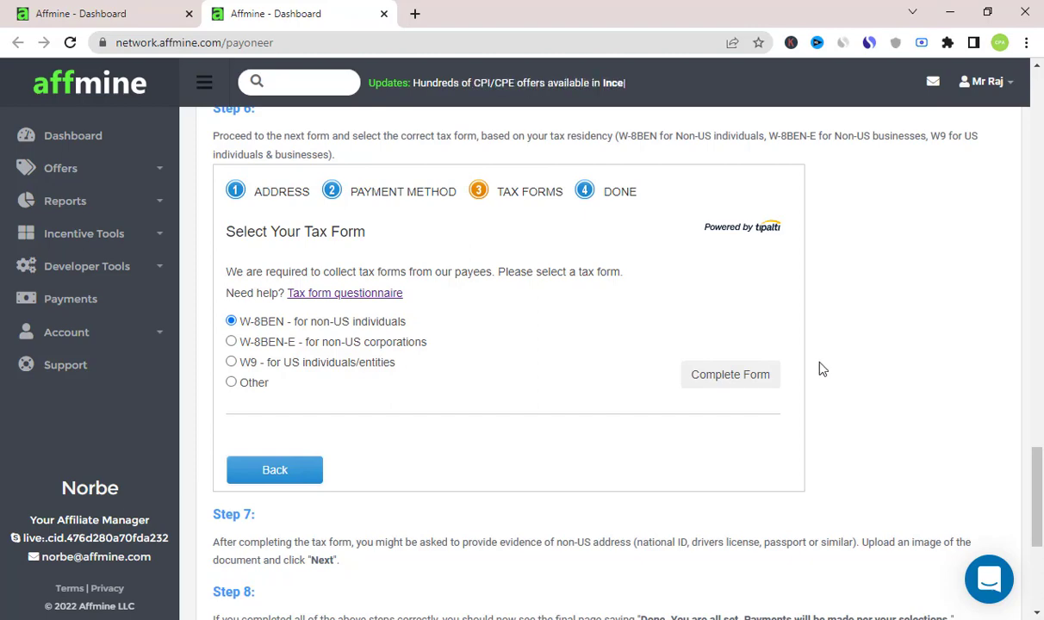
scroll(792, 362, "down", 4)
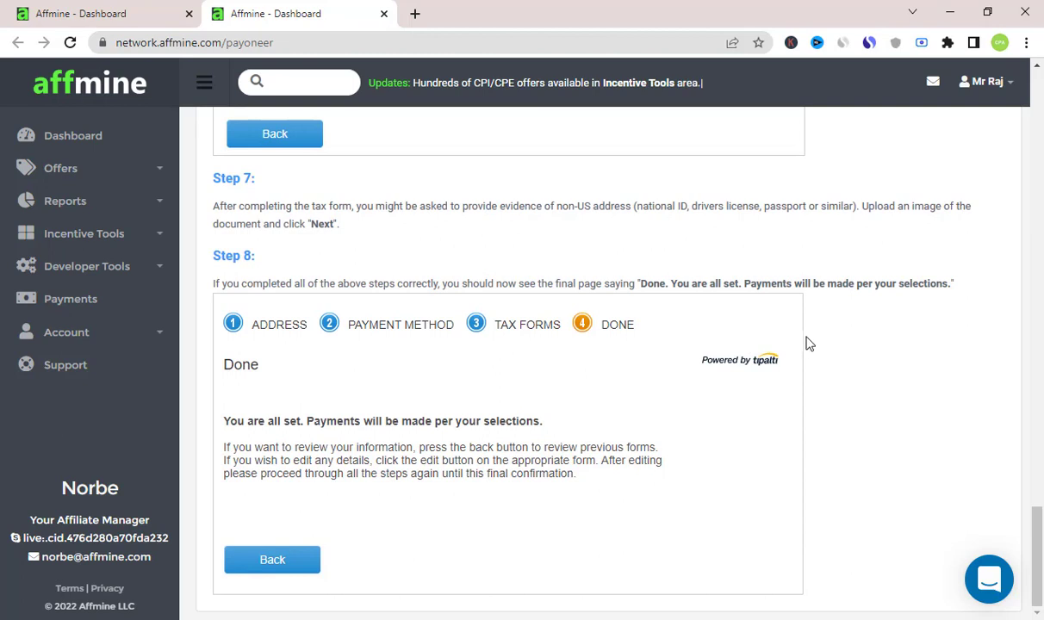
scroll(771, 344, "up", 3)
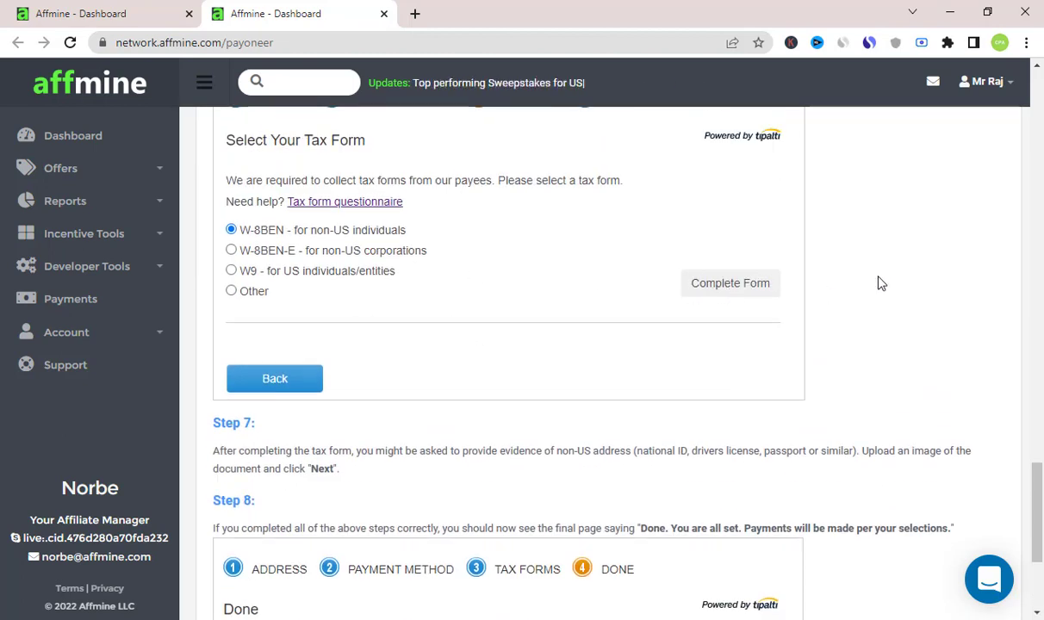
scroll(752, 330, "down", 3)
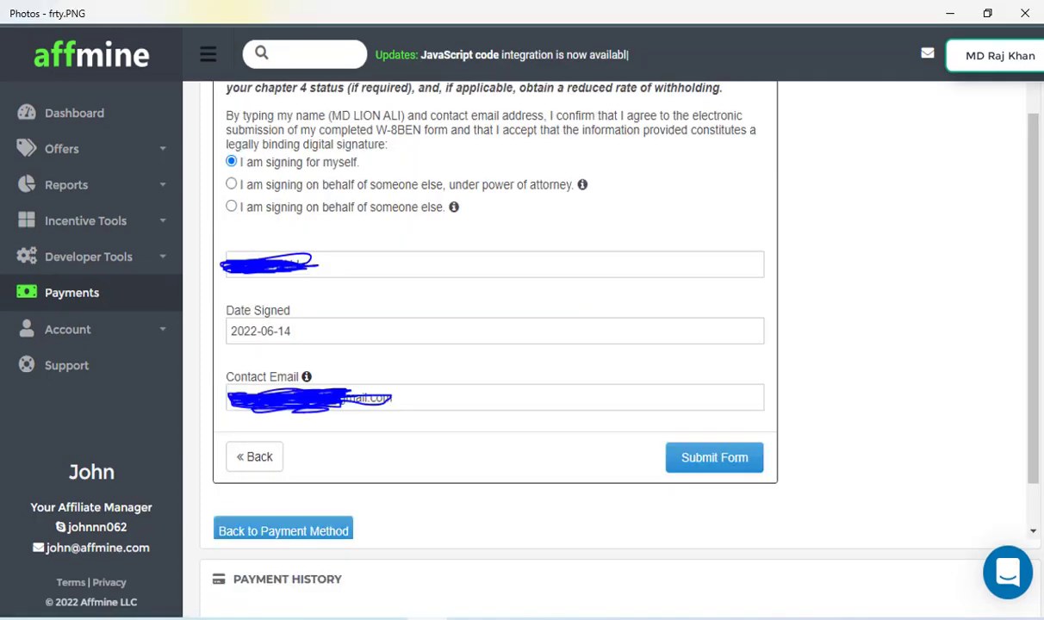
Step: Browse past the W-8BEN signature screenshot in Photos, and check the payment settings status above the Tax Form Review on Affmine's Payments page
key("Right")
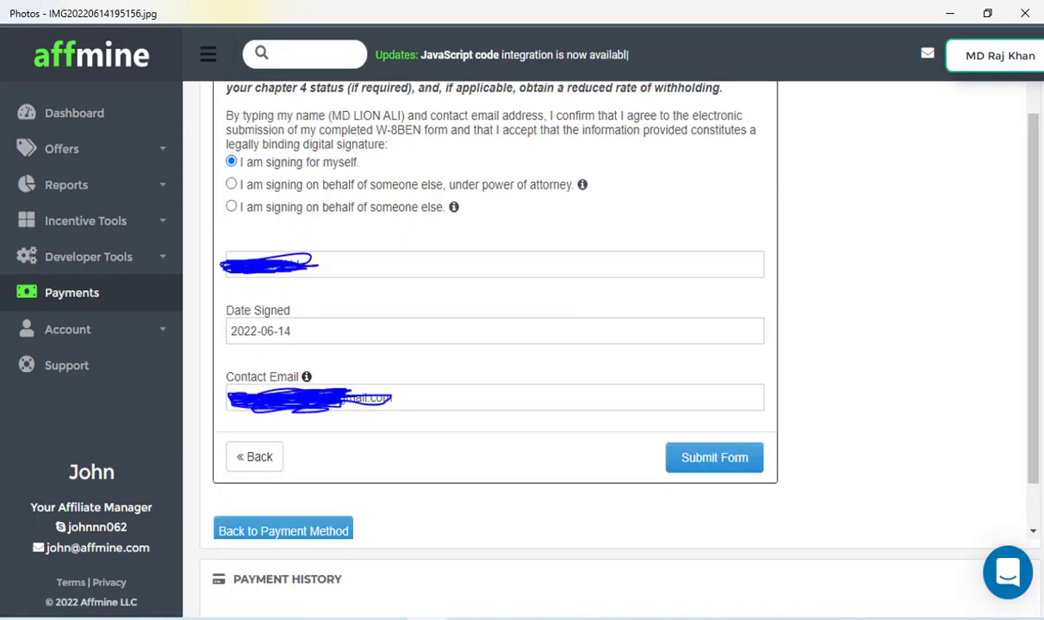
key("Right")
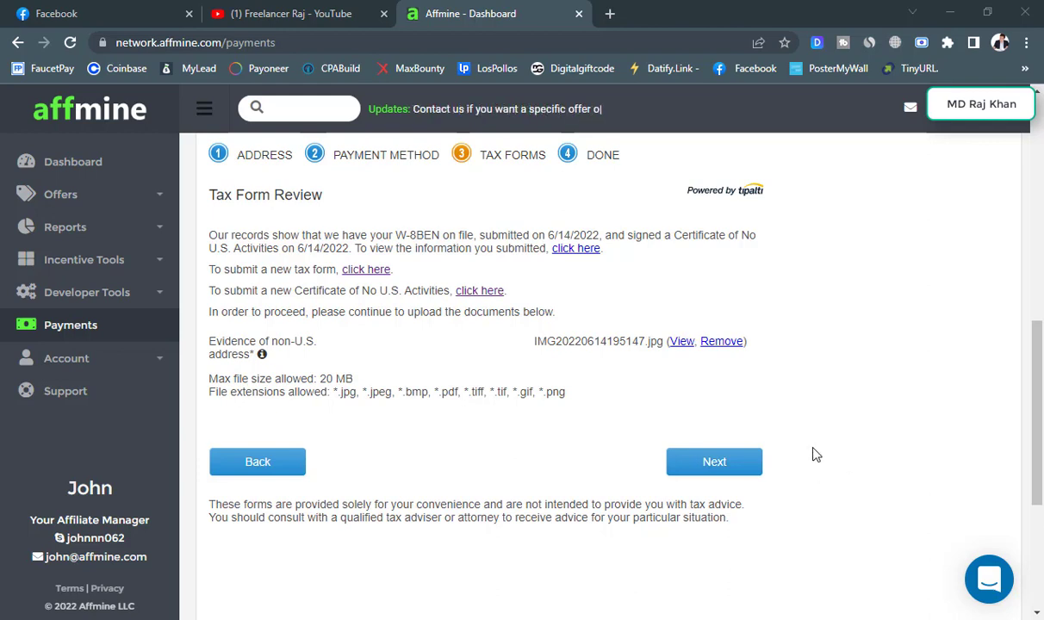
scroll(855, 433, "up", 4)
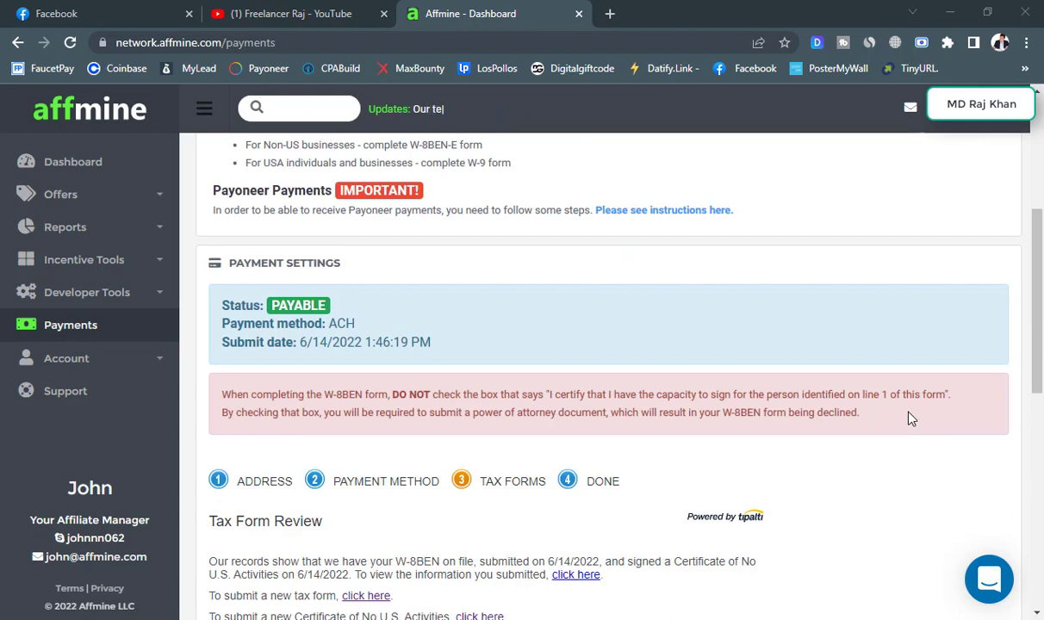